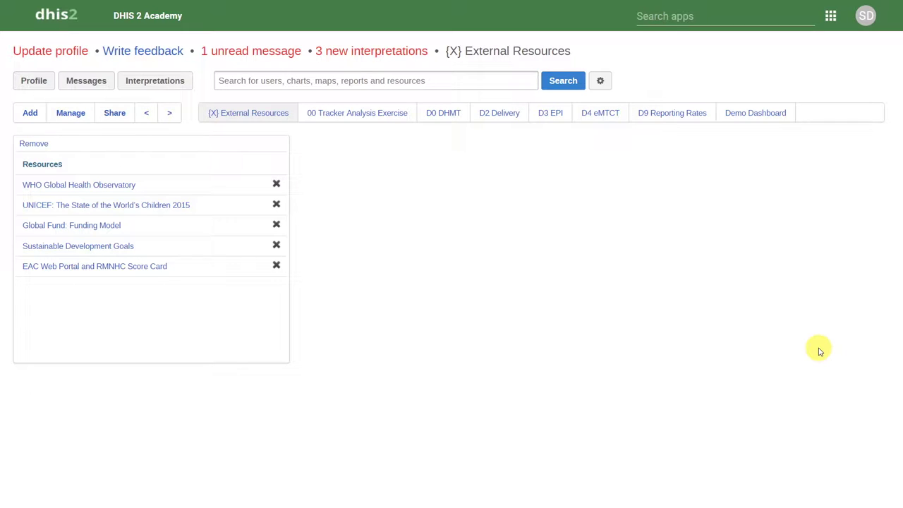
Step: Launch the Reports app from the DHIS2 apps menu
left_click(767, 15)
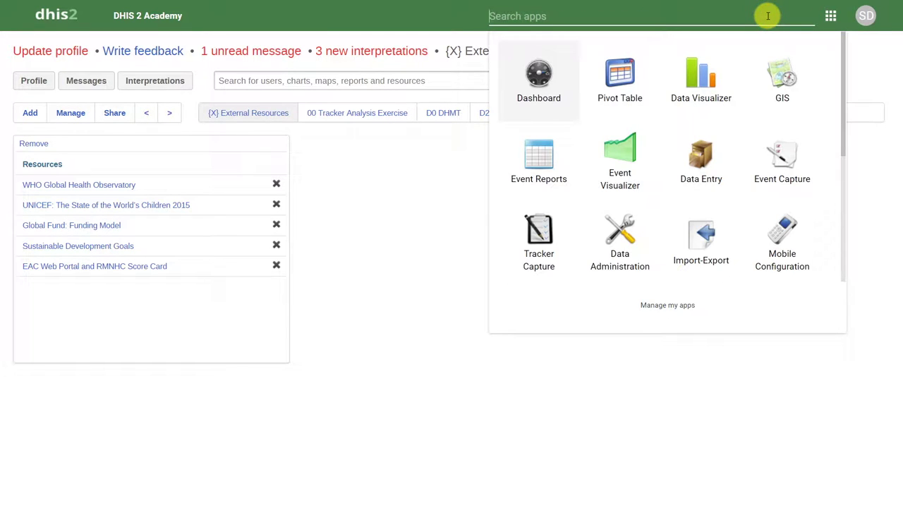
left_click(843, 59)
left_click_drag(844, 59, 839, 195)
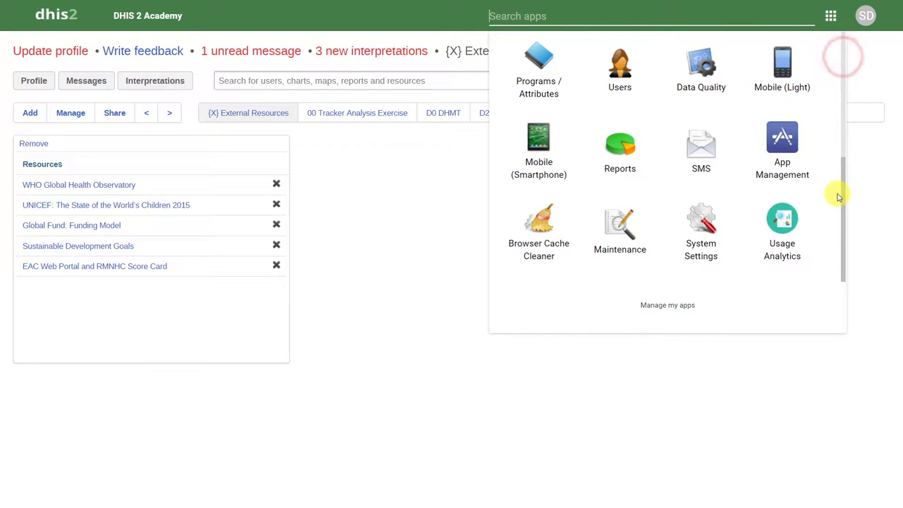
left_click(620, 183)
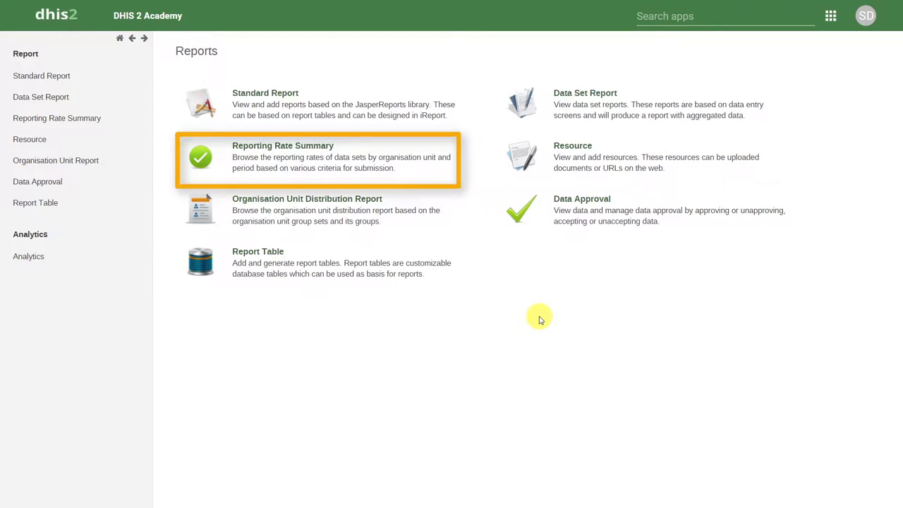
Step: Run the Data Set Report for 1000 MVD ANC/PMTCT, Yearly 2016, with Animal Region selected
left_click(633, 120)
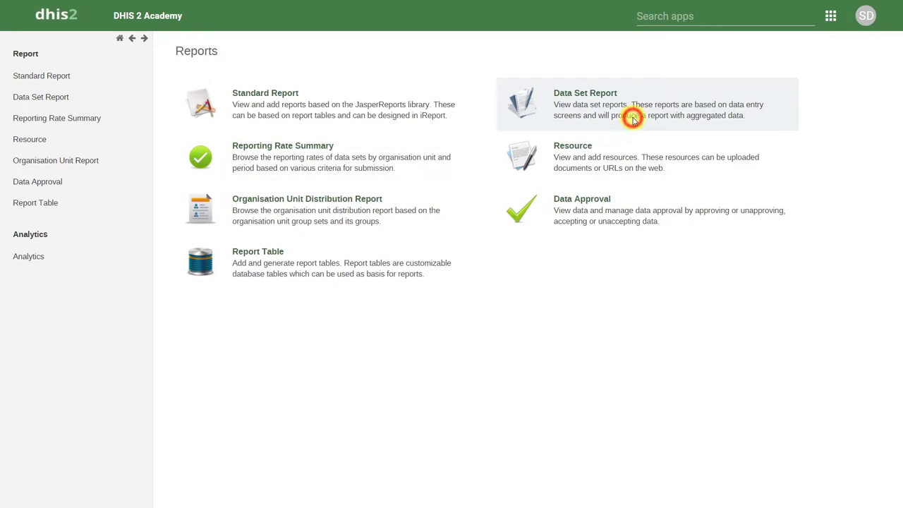
left_click(385, 121)
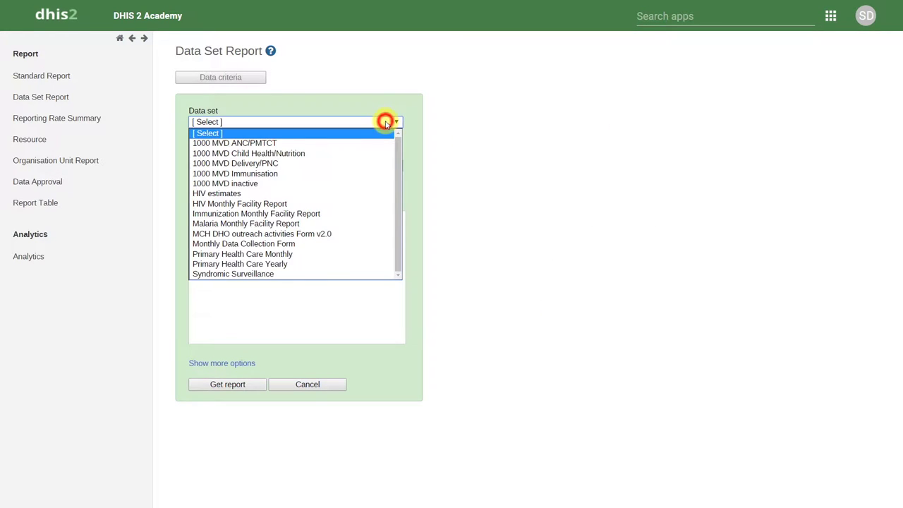
left_click(398, 162)
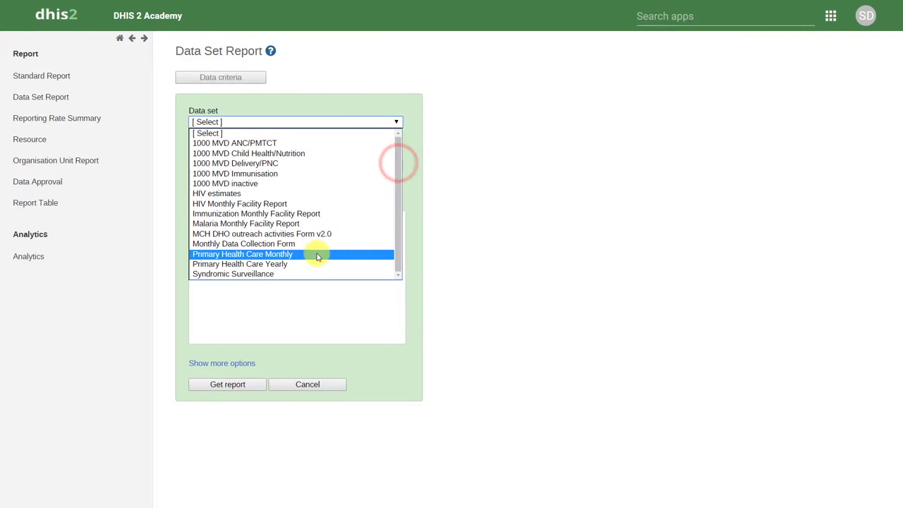
left_click(282, 143)
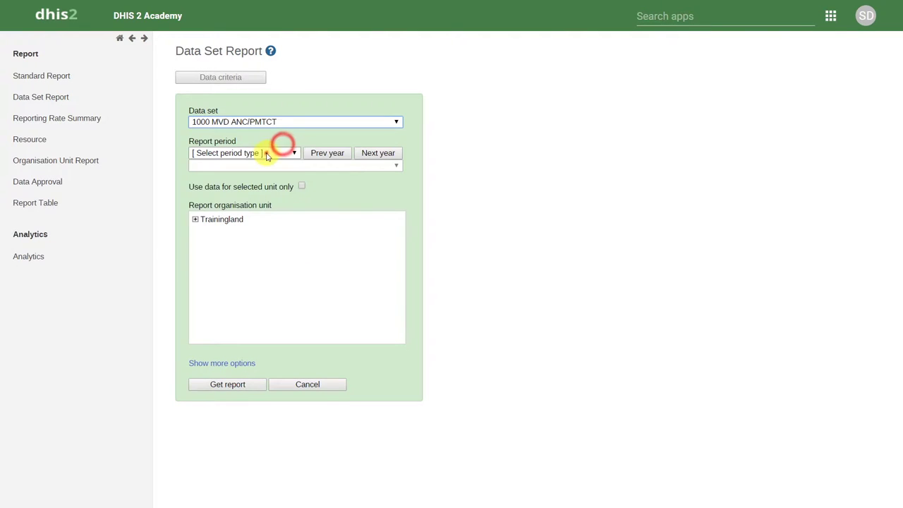
left_click(266, 155)
left_click(228, 241)
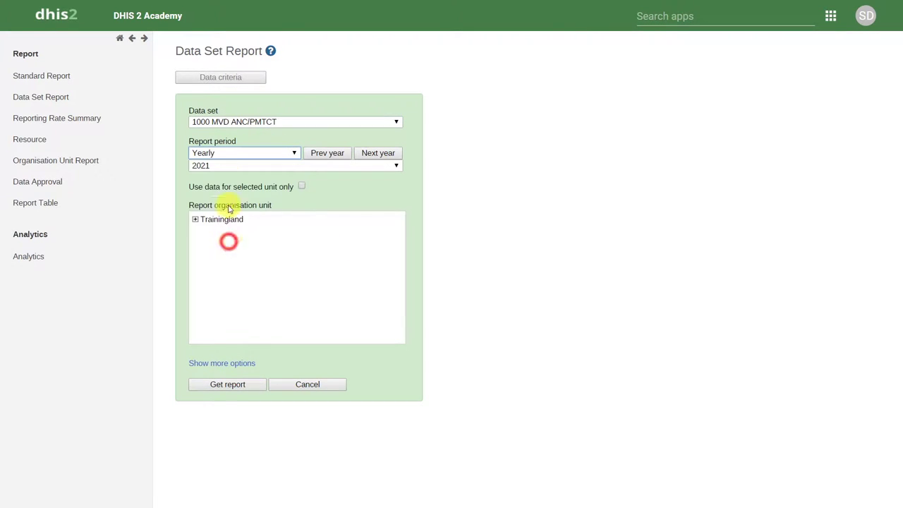
left_click(225, 166)
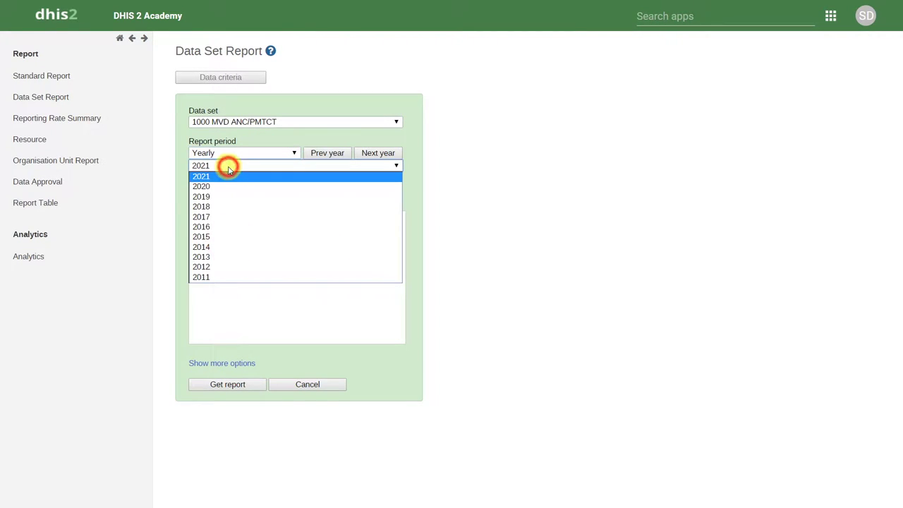
left_click(232, 227)
left_click(197, 221)
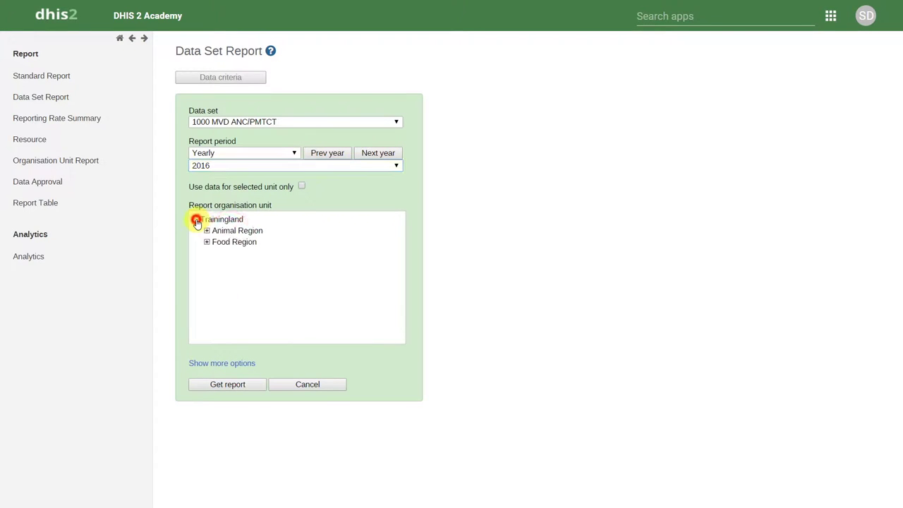
left_click(222, 230)
left_click(232, 383)
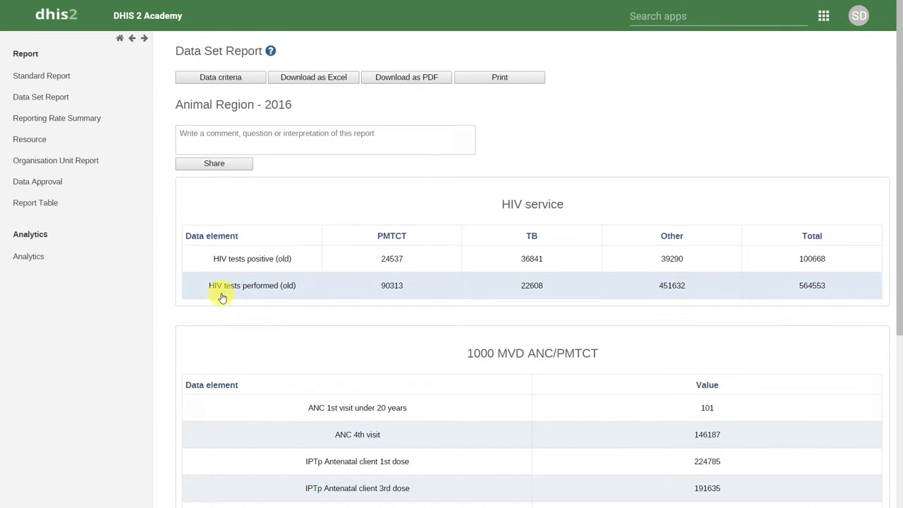
Step: Show the Resource page listing resources such as EAC Web Portal and RMNHC Score Card
left_click(77, 148)
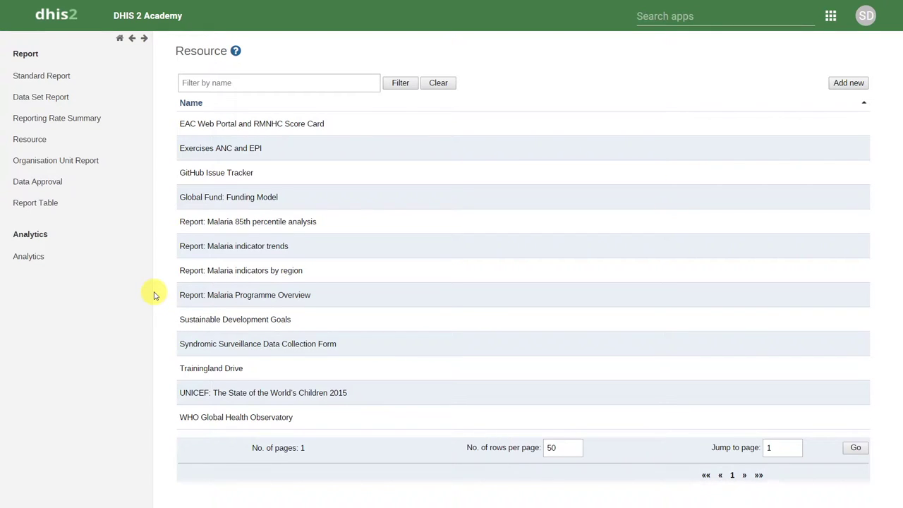
Step: Generate the Organisation Unit Report for Animal Region using the Ownership group set
left_click(110, 163)
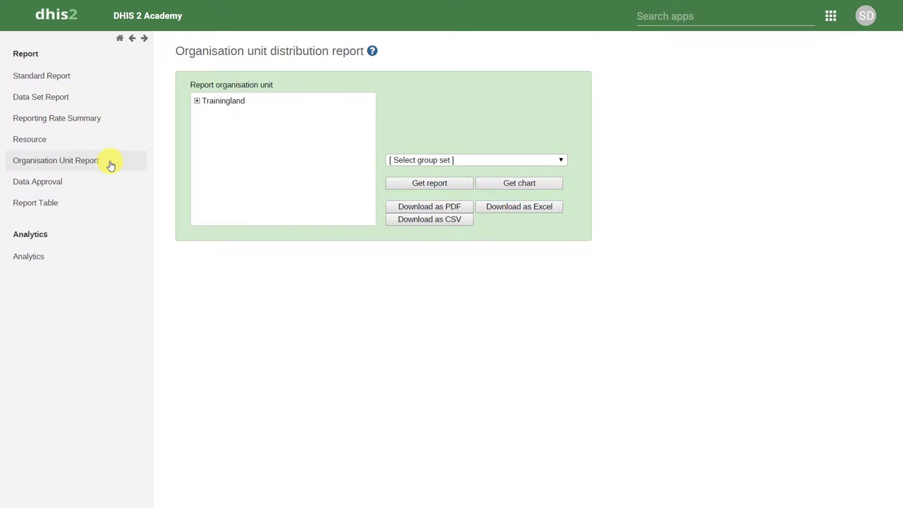
left_click(198, 101)
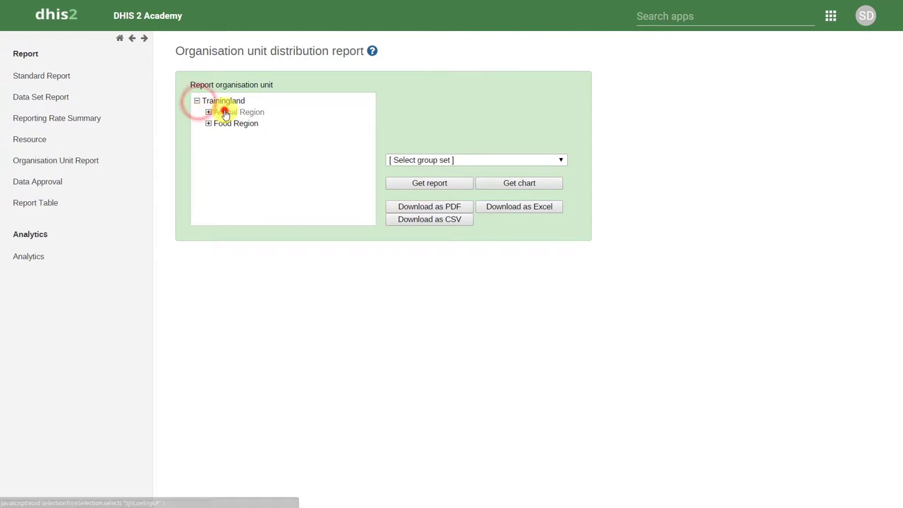
left_click(223, 112)
left_click(423, 160)
left_click(425, 181)
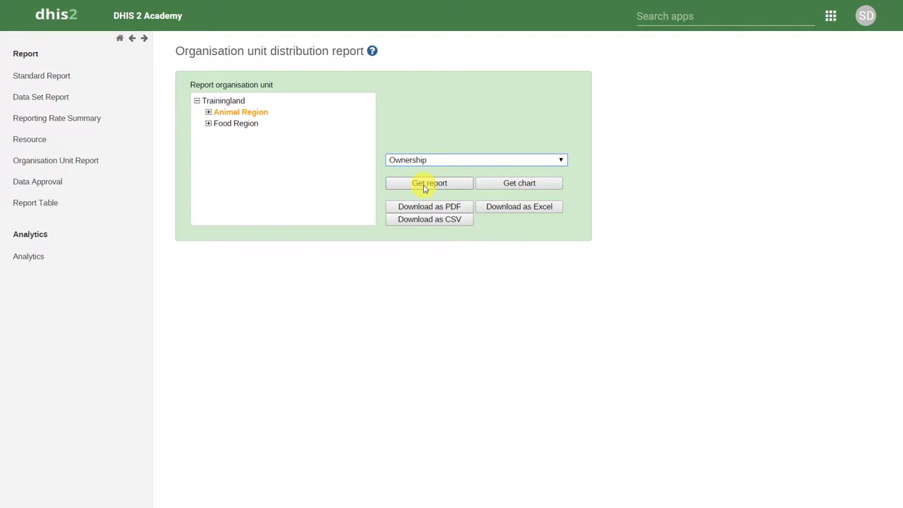
left_click(424, 187)
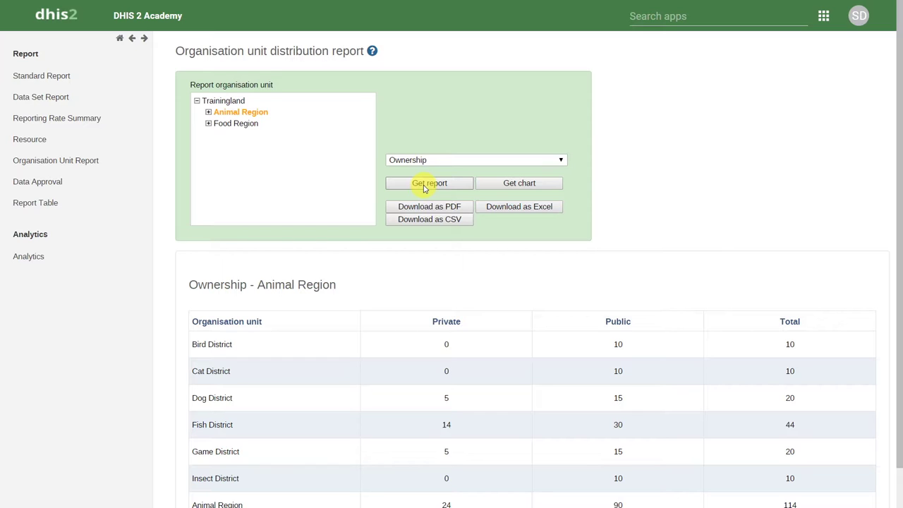
left_click(65, 119)
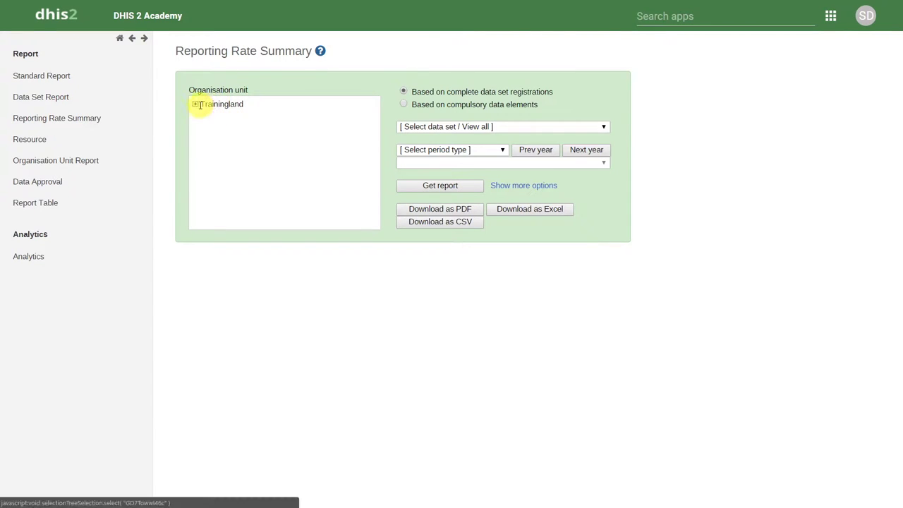
Step: Select Animal Region and the Primary Health Care Monthly data set for the reporting rate summary
left_click(195, 104)
left_click(228, 117)
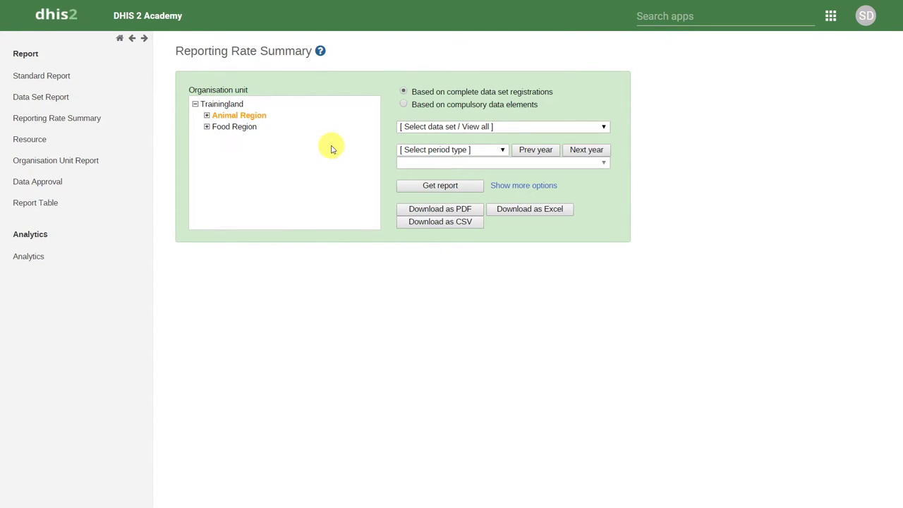
left_click(427, 127)
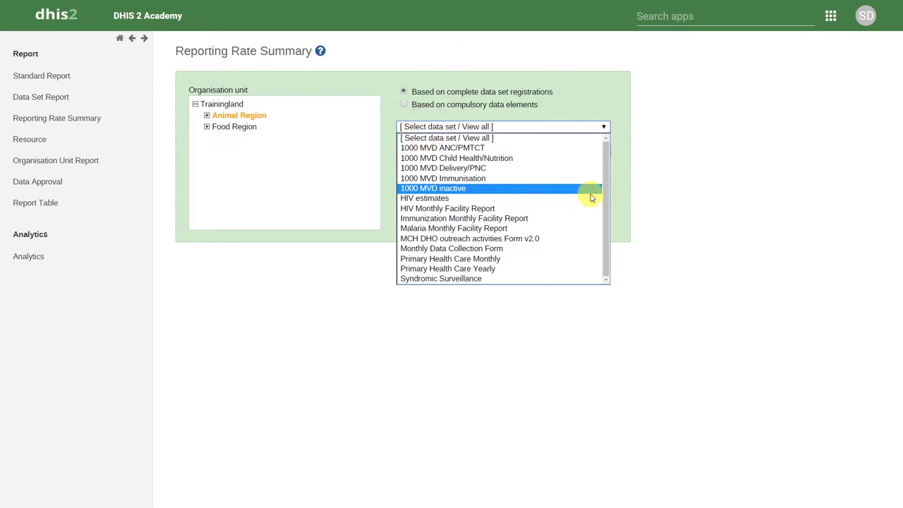
left_click(512, 258)
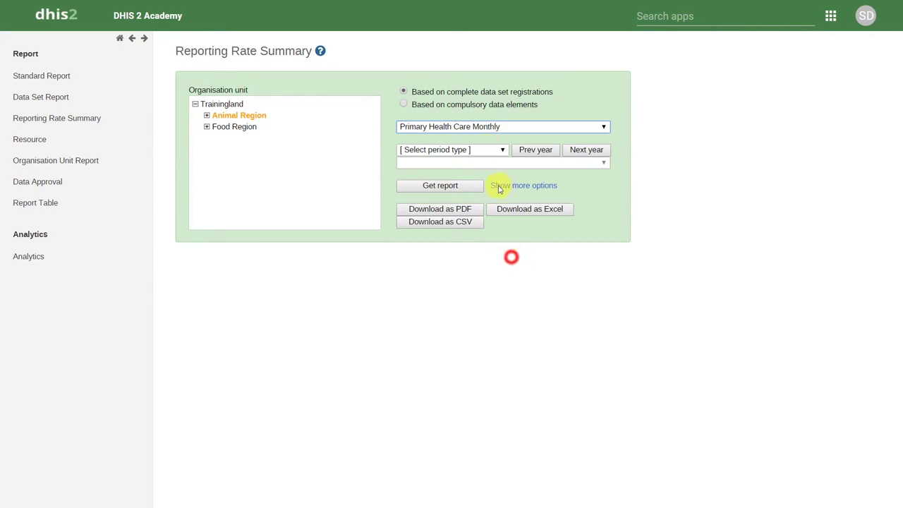
left_click(487, 150)
left_click(452, 237)
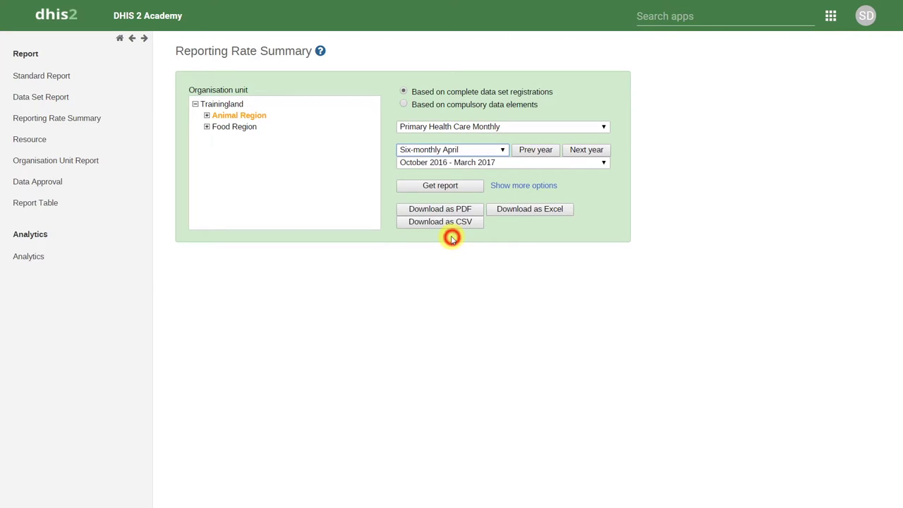
Step: Run the reporting rate summary with Yearly period type and year 2015
left_click(452, 148)
left_click(426, 241)
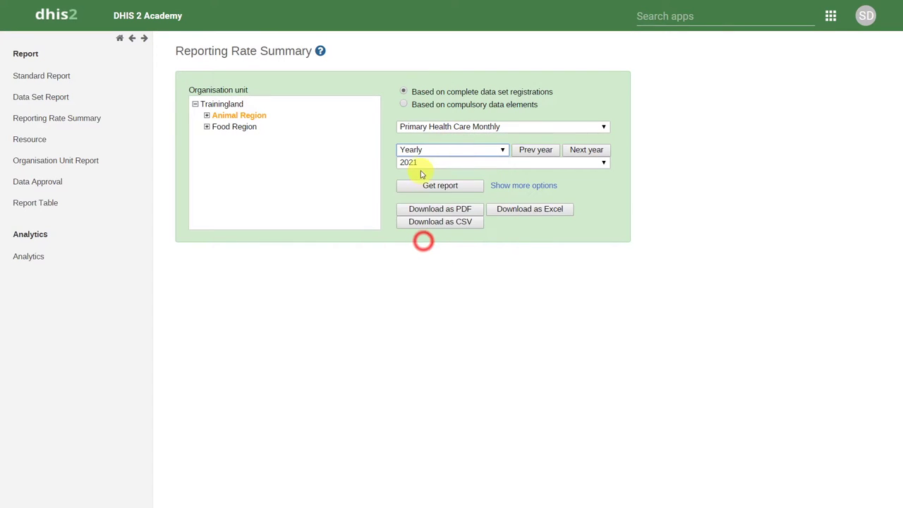
left_click(419, 163)
left_click(419, 224)
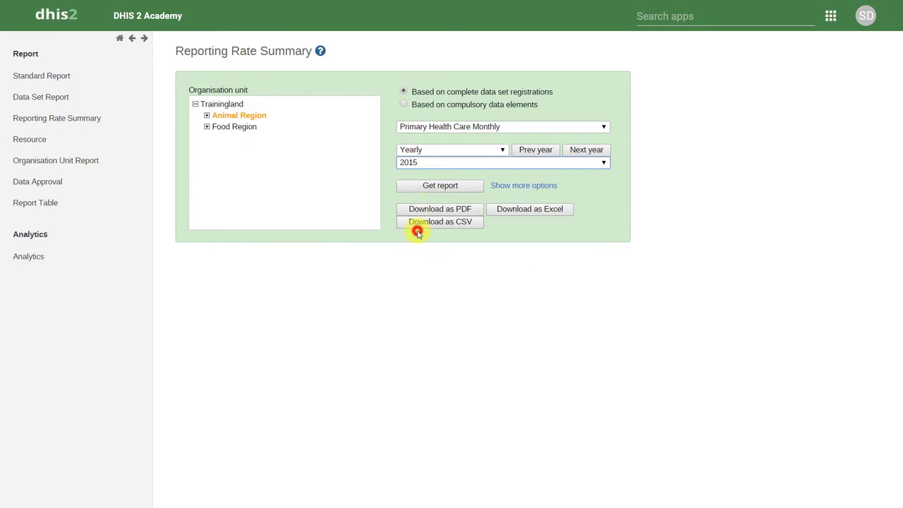
left_click(426, 187)
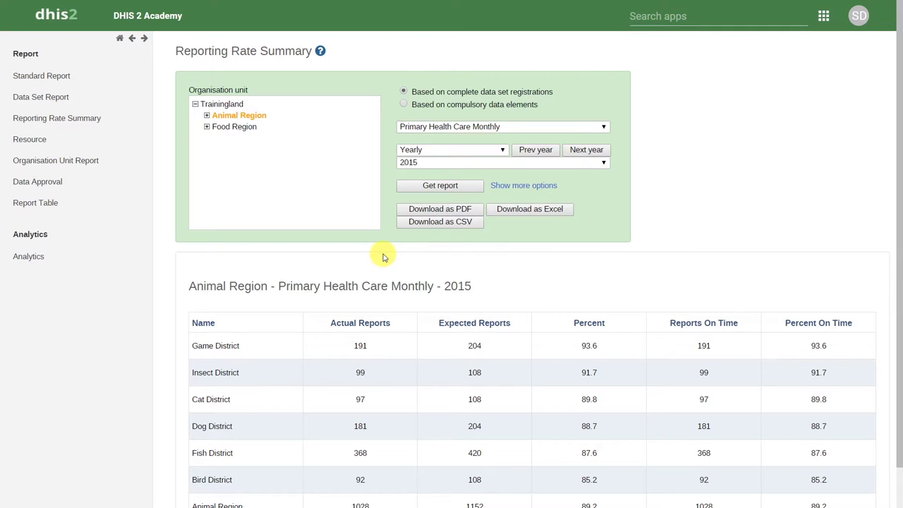
left_click(699, 20)
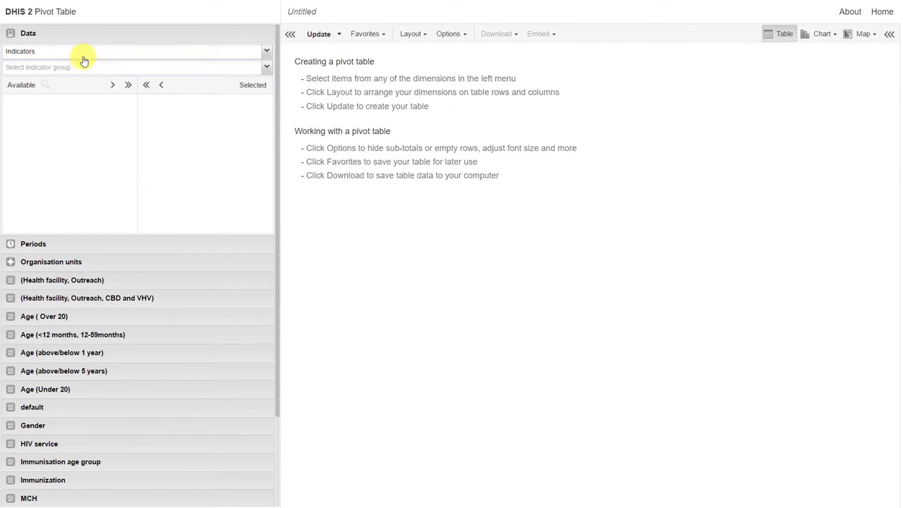
Step: Add Primary Health Care Monthly reporting rates and use Last year instead of Last 5 years
left_click(83, 55)
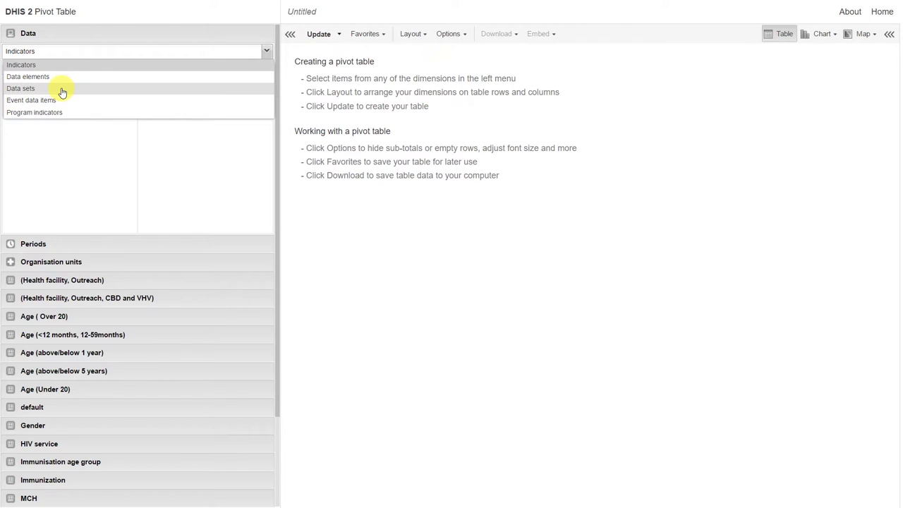
left_click(63, 89)
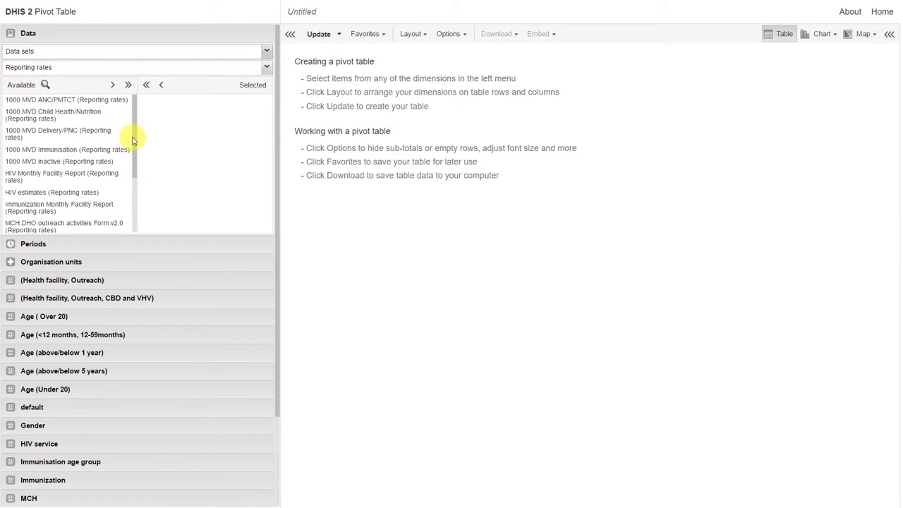
left_click_drag(134, 141, 137, 196)
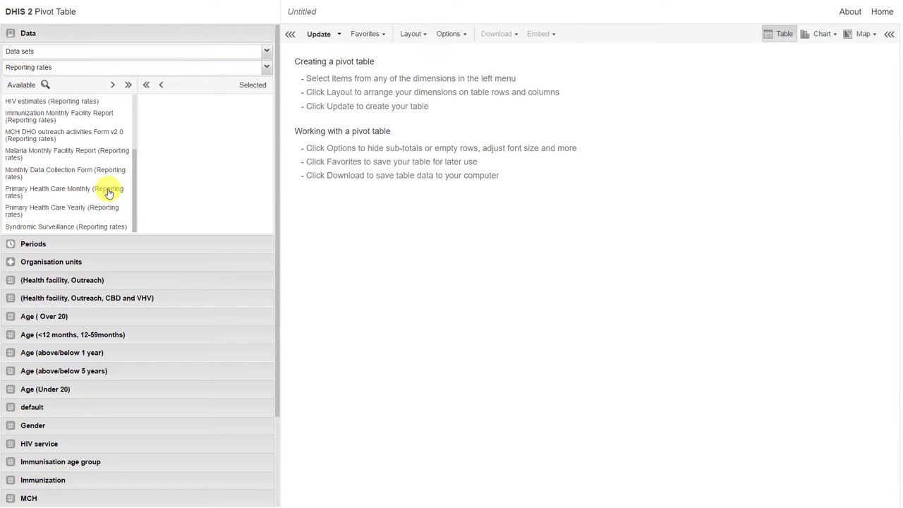
double_click(107, 191)
left_click(79, 245)
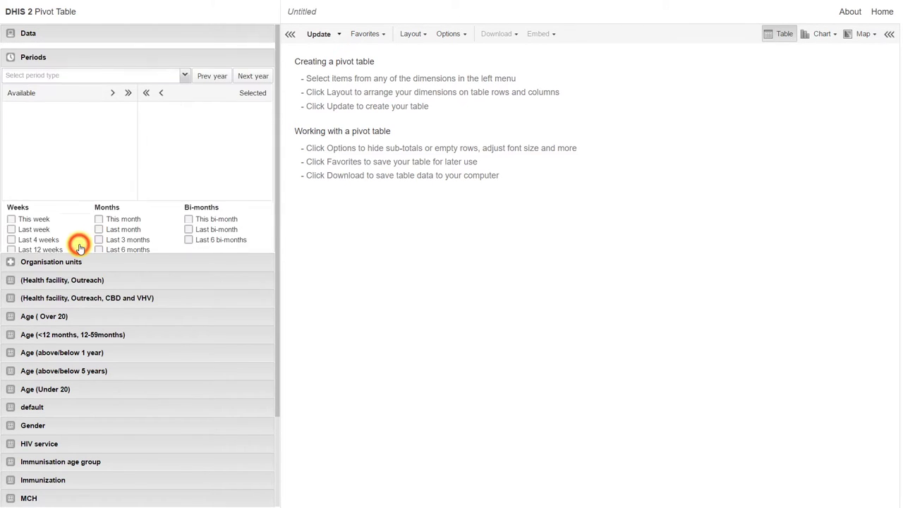
left_click(22, 335)
left_click(21, 324)
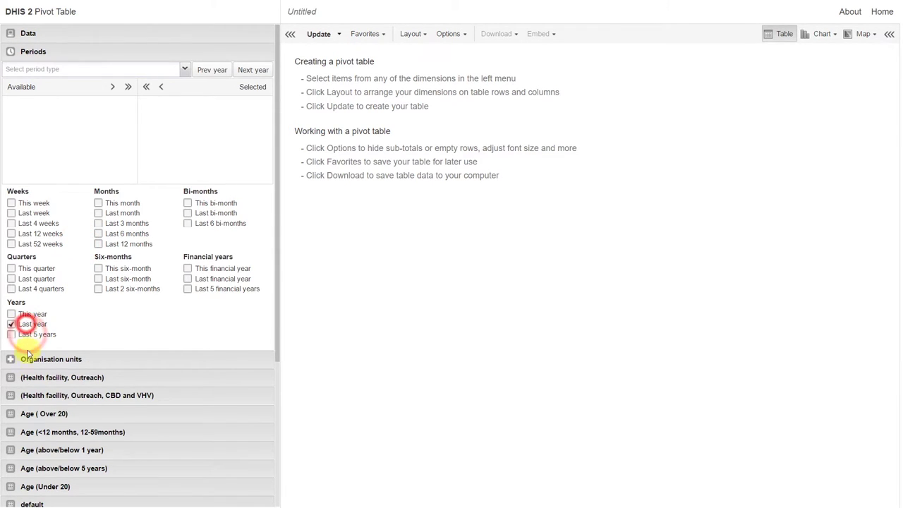
Step: Set organisation units to be selected by the District level
left_click(27, 359)
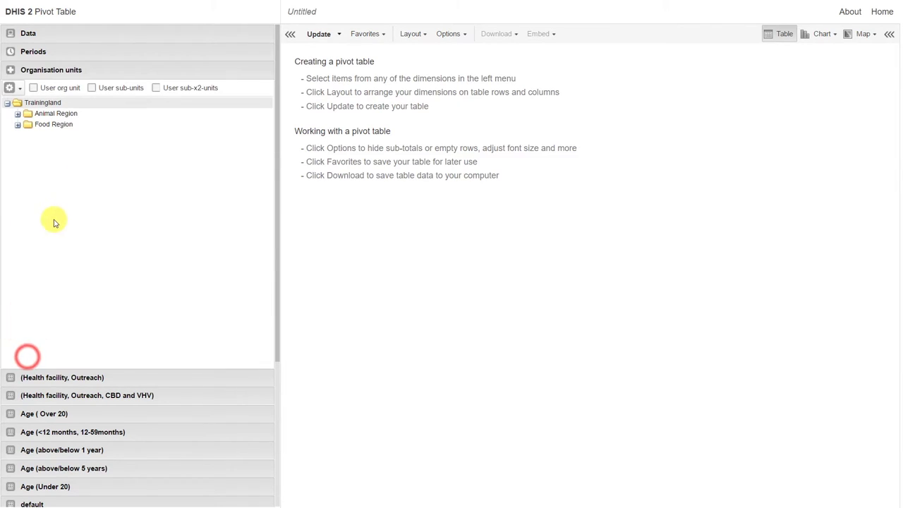
left_click(10, 87)
left_click(52, 141)
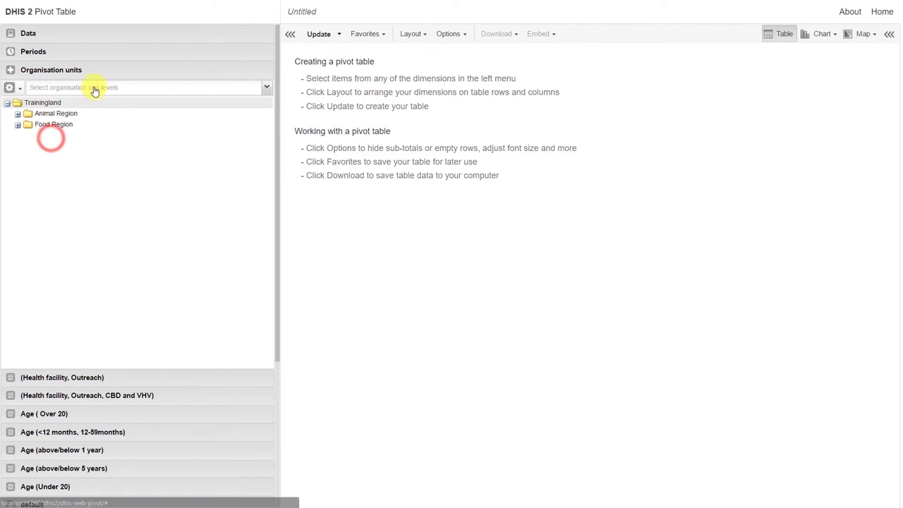
left_click(94, 87)
left_click(62, 125)
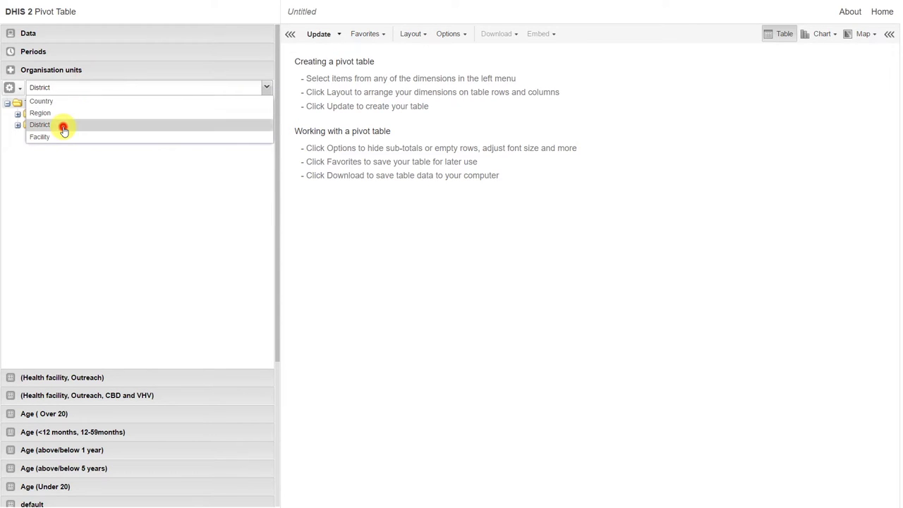
left_click(96, 194)
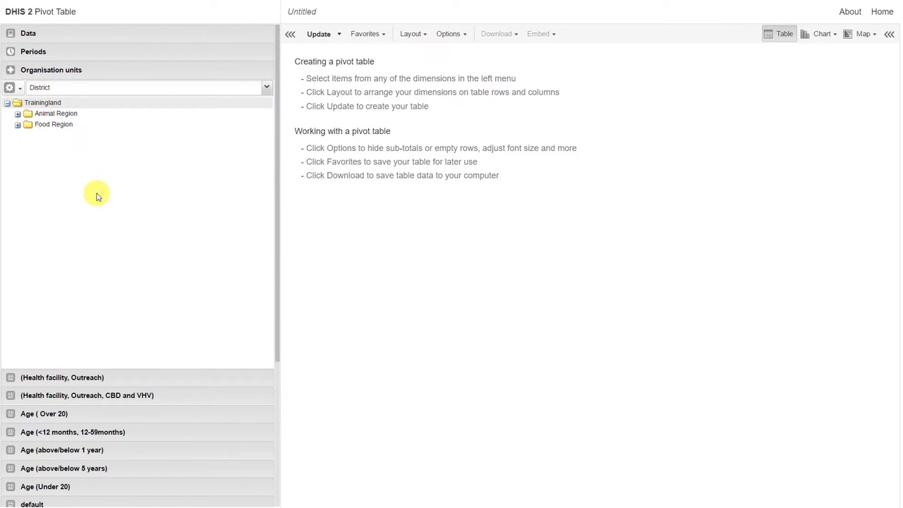
Step: Put organisation units in the rows and update to list each district's 2015 reporting rate
left_click(413, 33)
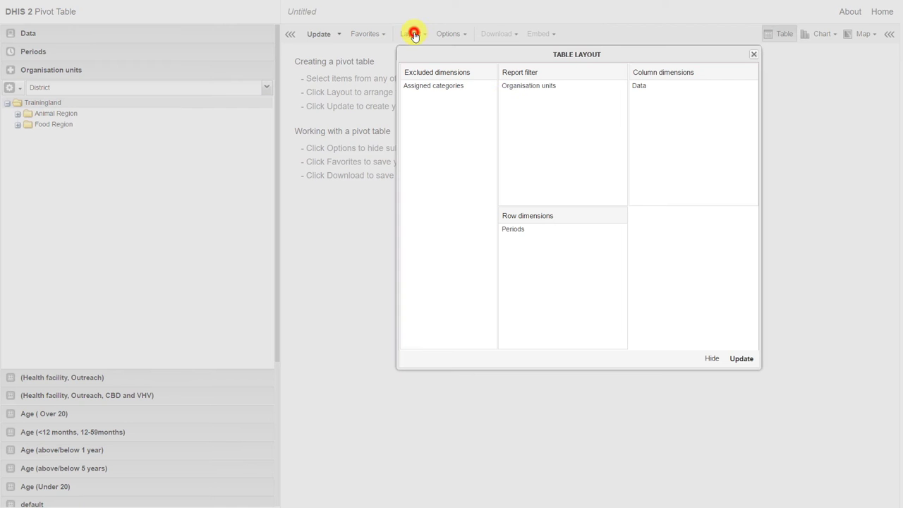
left_click_drag(531, 92, 541, 141)
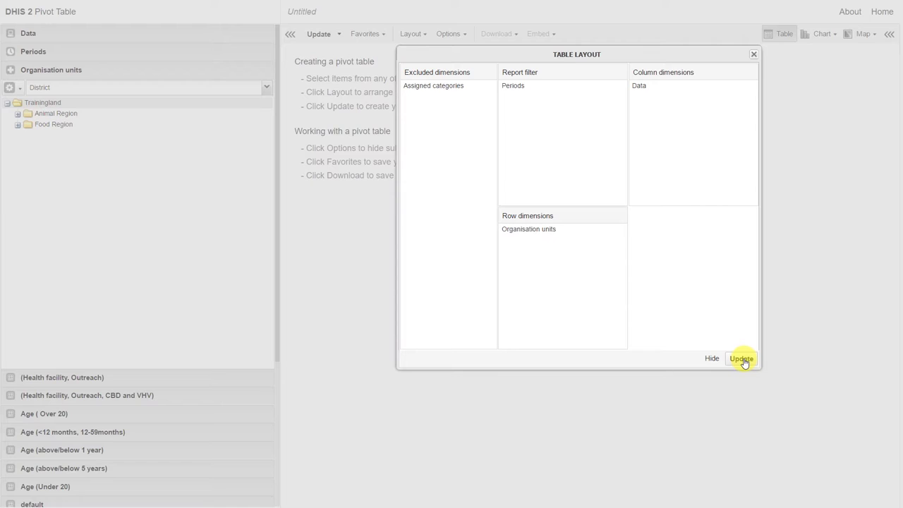
left_click(742, 359)
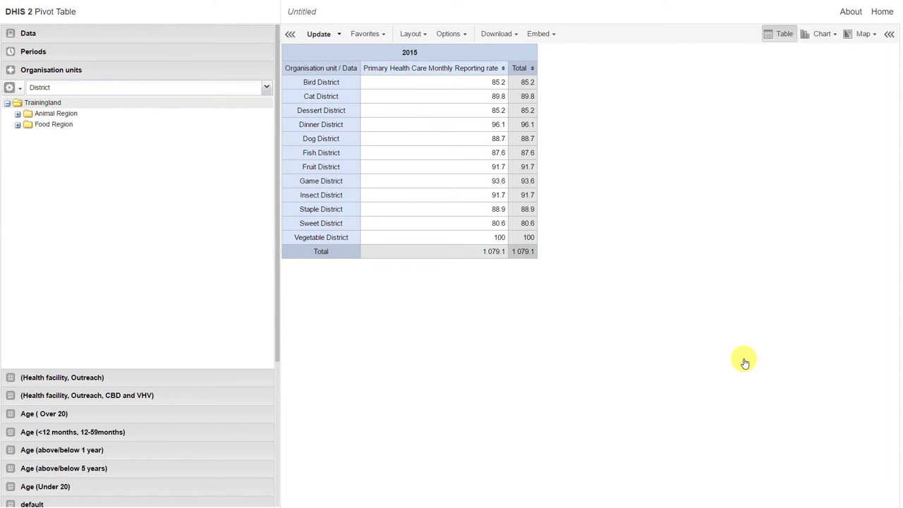
Step: Enable Show hierarchy so rows read like Animal Region / Bird District
left_click(448, 34)
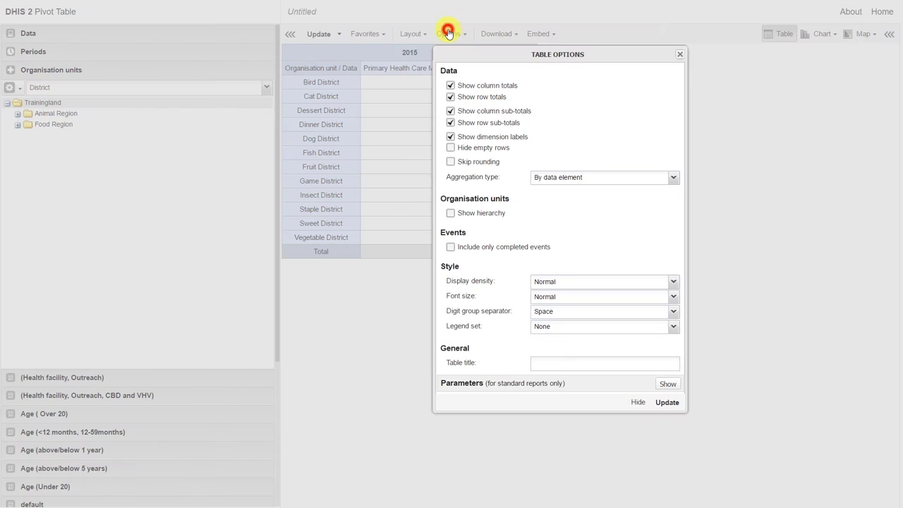
left_click(451, 213)
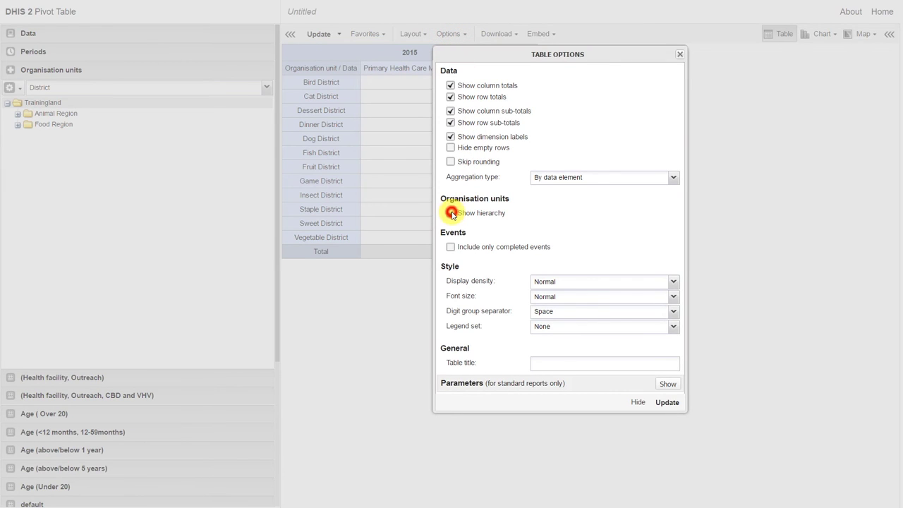
left_click(664, 402)
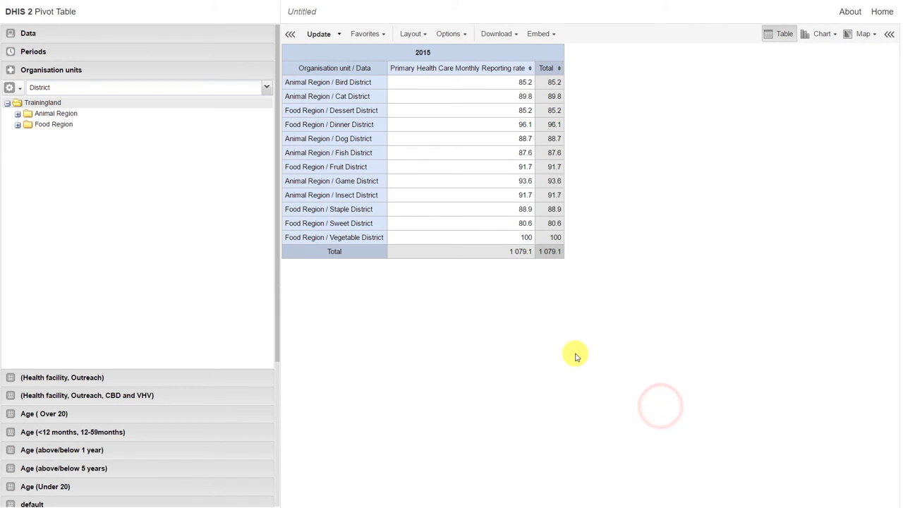